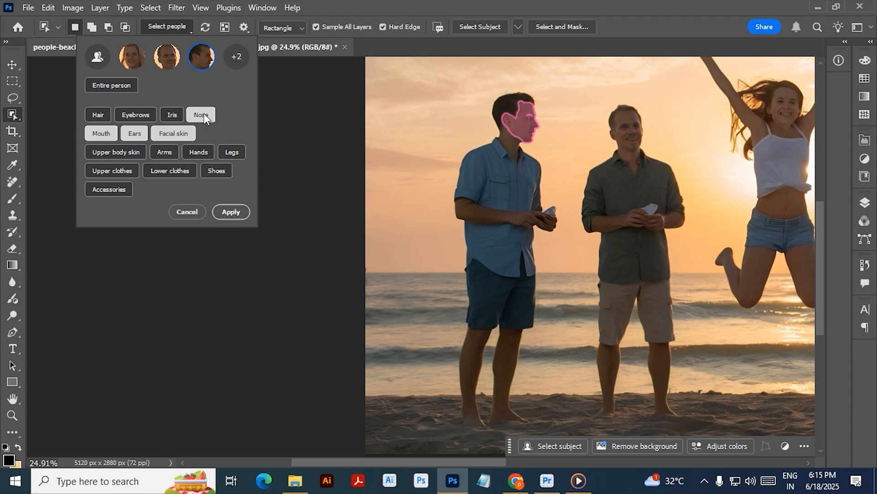
- Switch to the Quick Selection tool briefly and return to the Object Selection tool
right_click(17, 114)
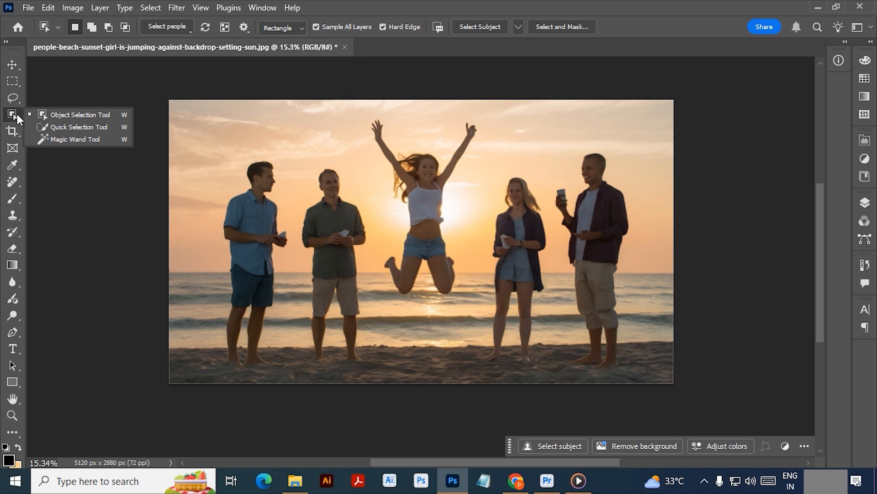
click(74, 116)
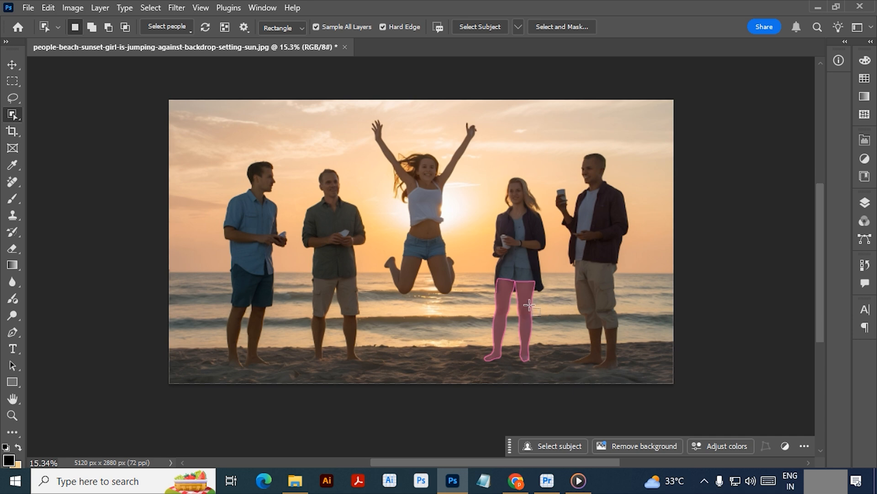
right_click(14, 113)
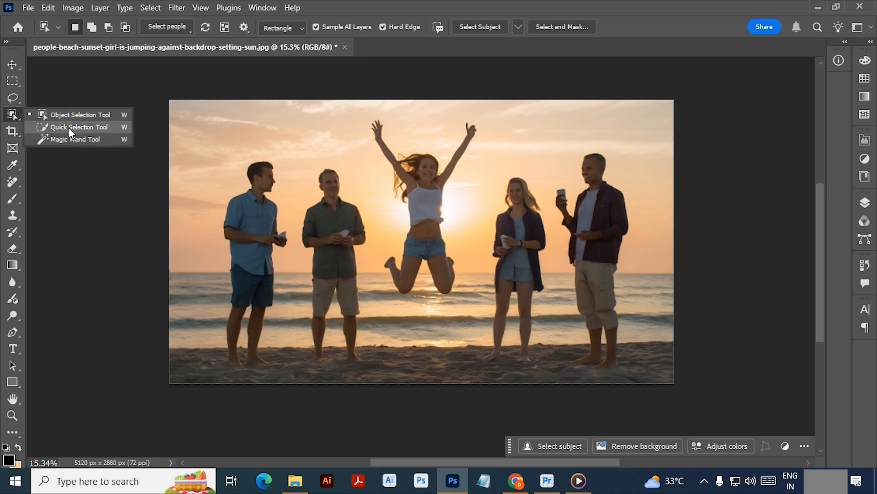
click(68, 127)
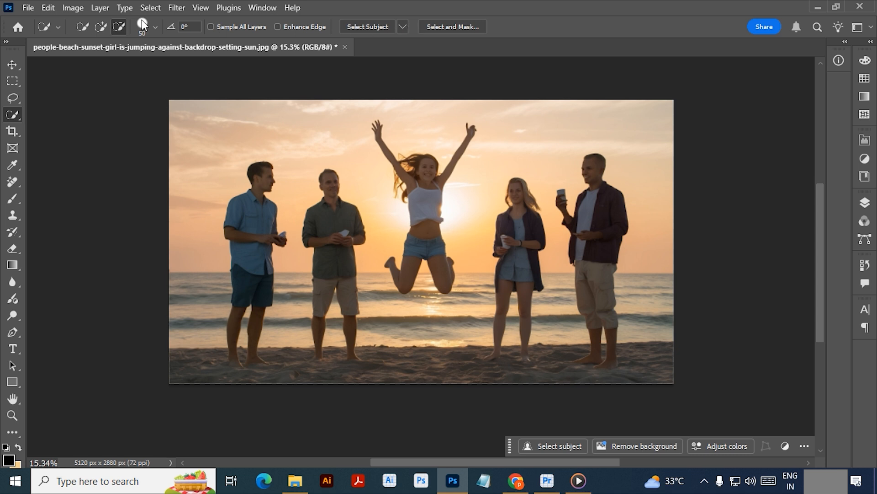
right_click(20, 109)
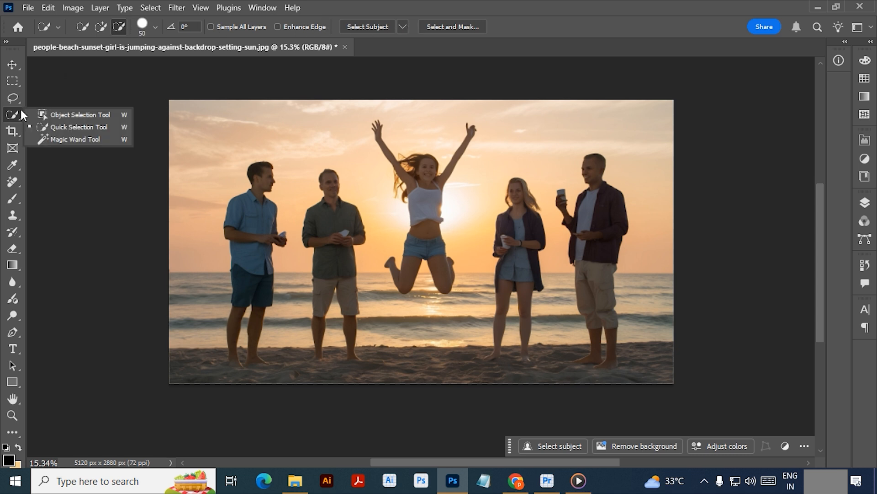
click(64, 114)
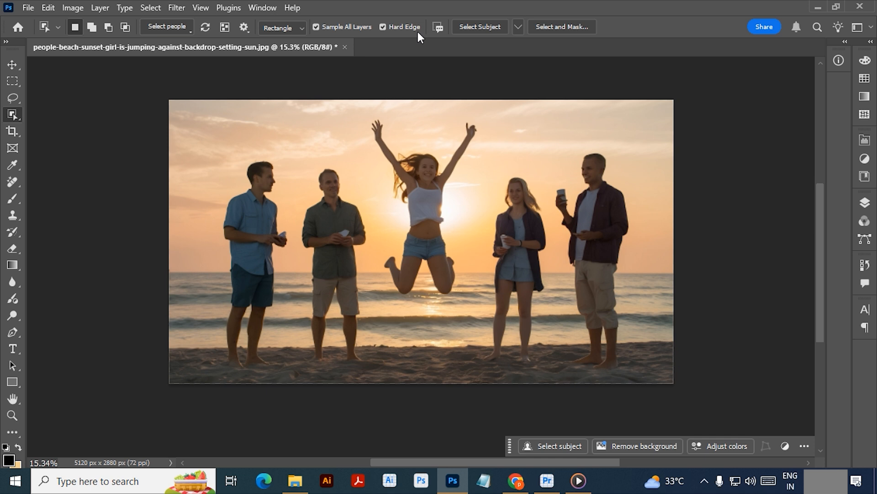
- Show all detected people for selection and mark the four standing people as entire persons
click(180, 28)
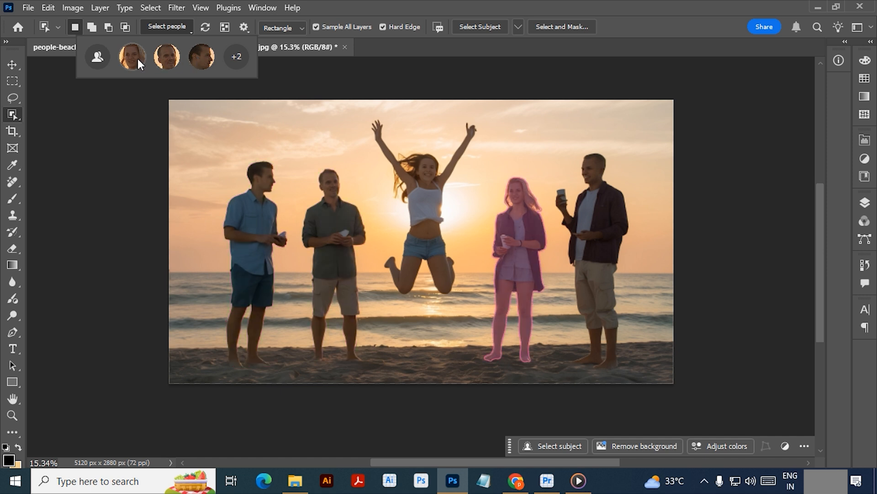
click(235, 57)
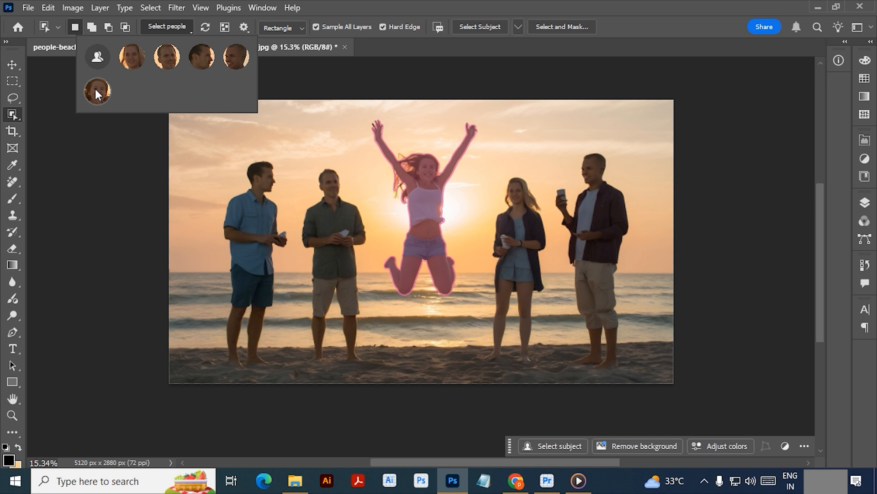
click(131, 56)
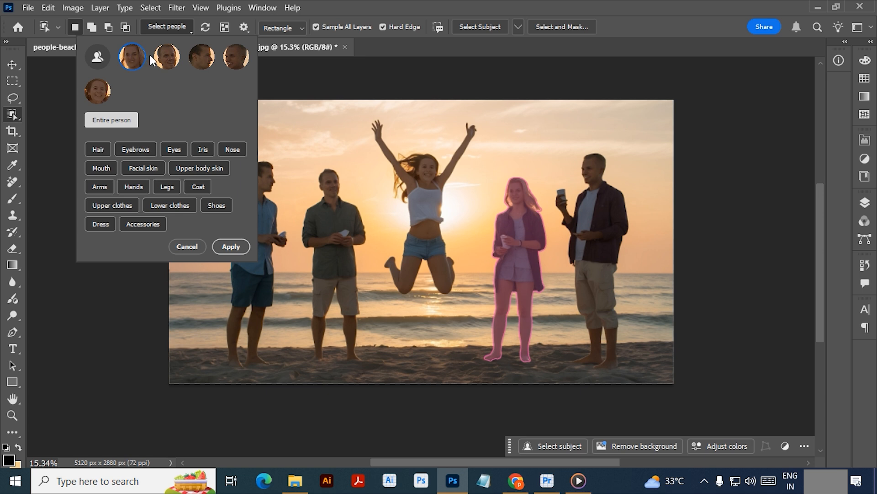
click(167, 54)
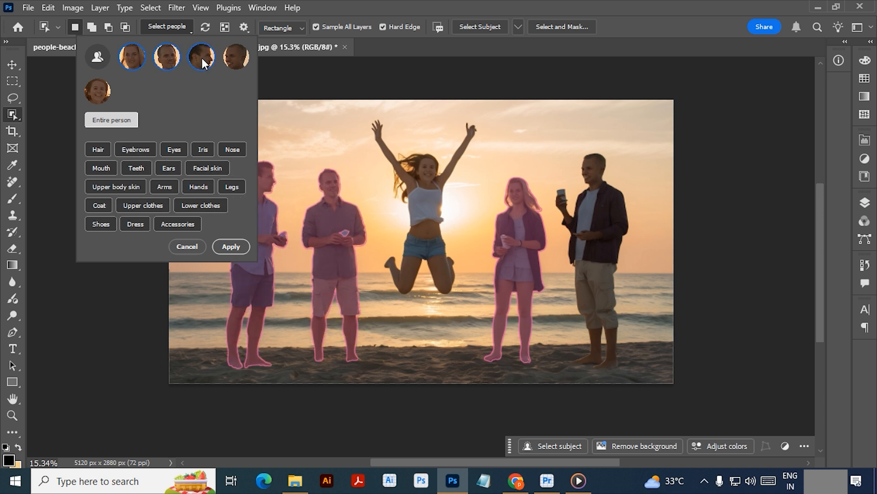
click(234, 56)
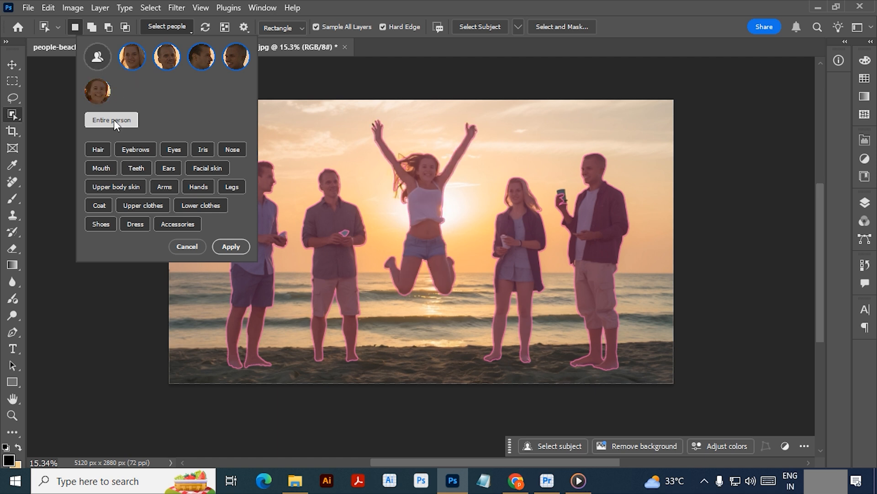
- Unmark the standing people except the man in the blue shirt, and turn his Nose option on and off
click(132, 59)
click(168, 54)
click(202, 56)
click(238, 57)
click(200, 55)
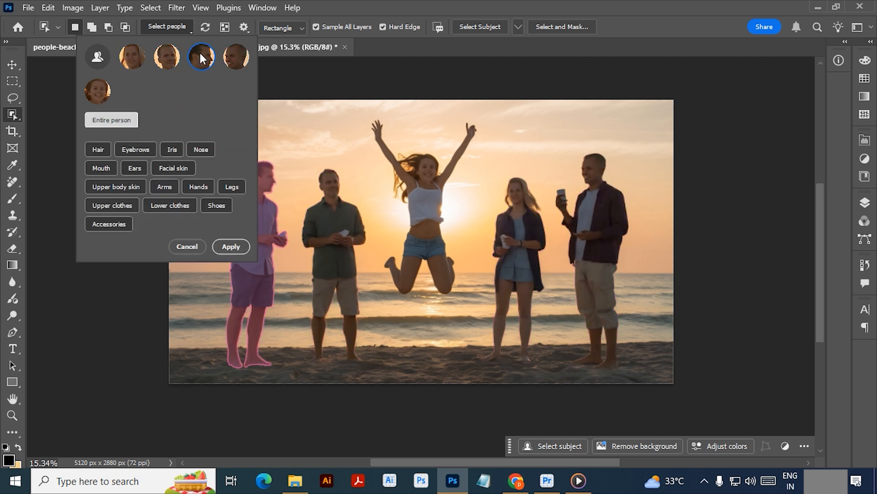
click(196, 150)
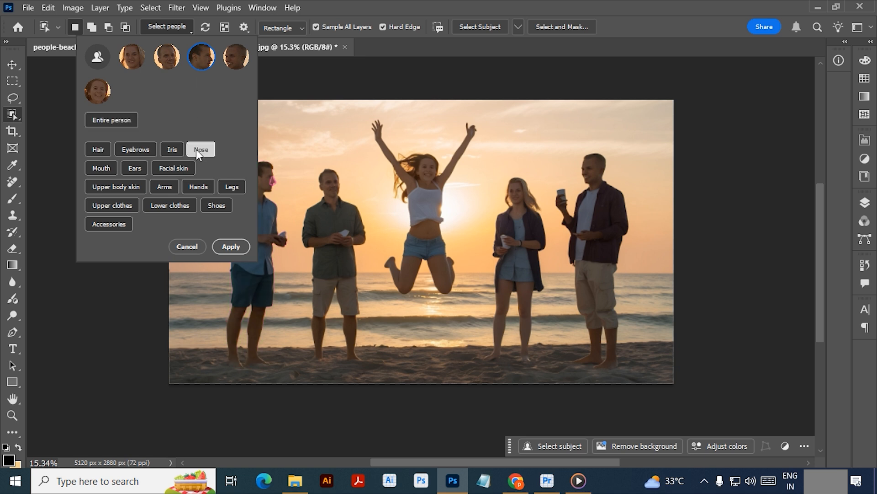
click(192, 148)
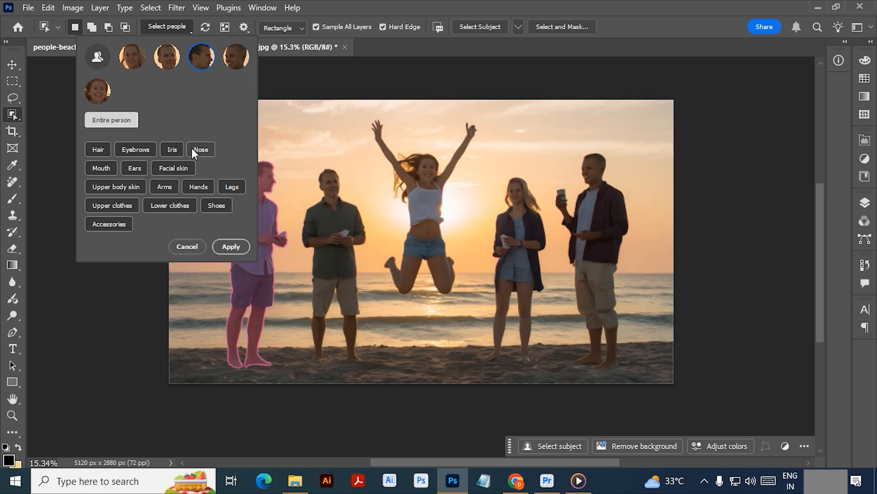
- Reopen the people selection and choose the man in the blue shirt
drag(354, 209, 462, 220)
key(z)
drag(372, 207, 510, 181)
click(167, 26)
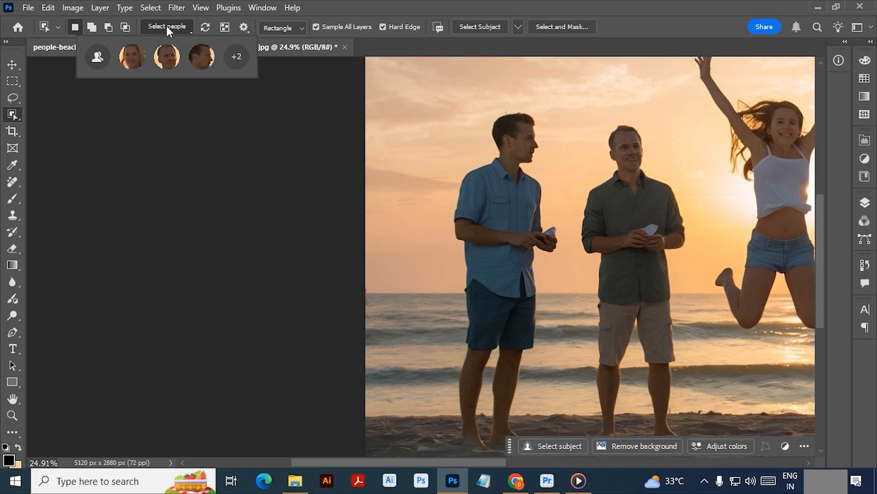
click(201, 57)
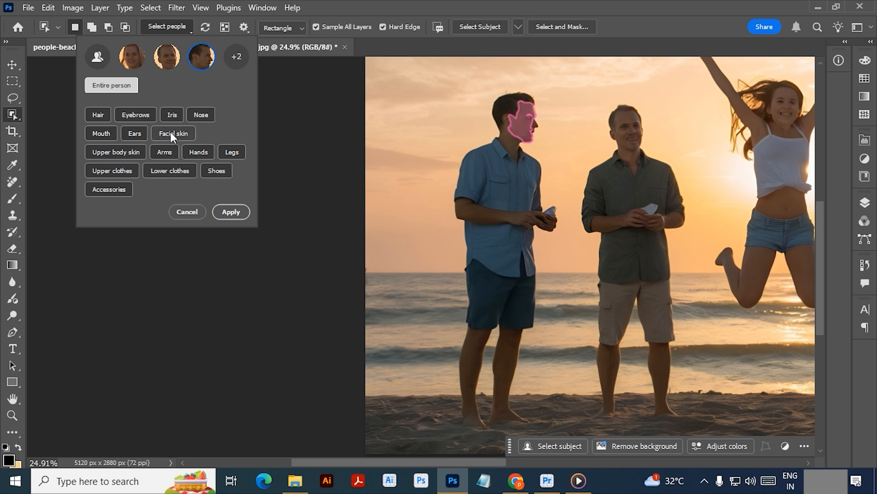
- Try out the Hair, Mouth and Ears options for the man in the blue shirt and turn each one off again
click(95, 111)
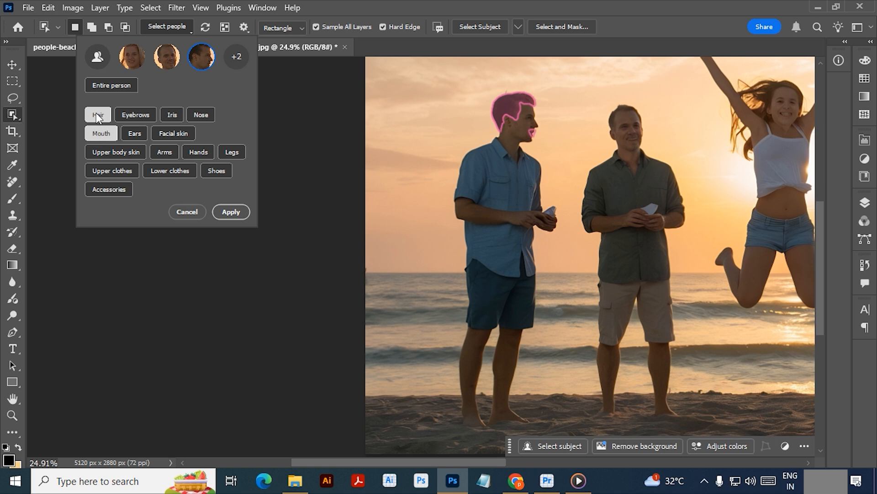
click(96, 114)
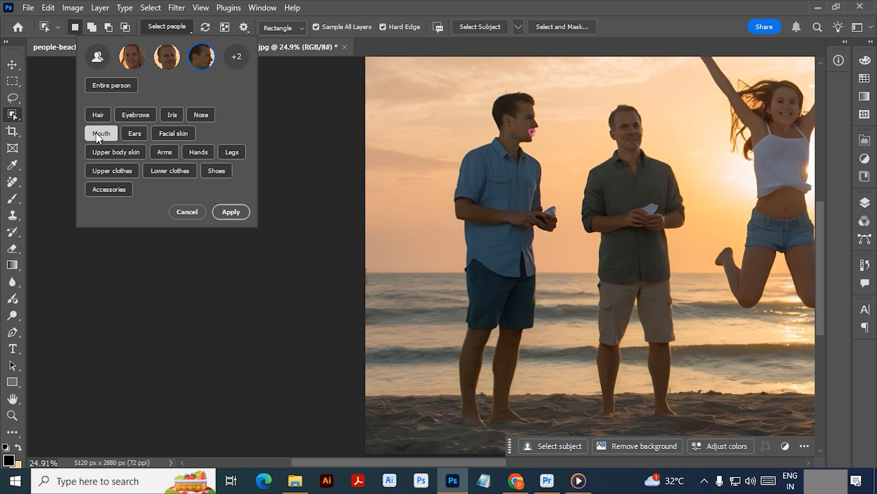
click(99, 132)
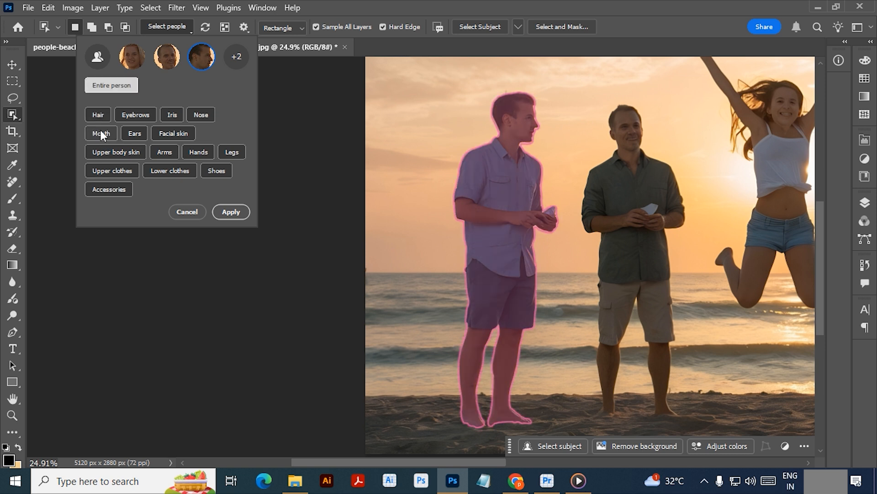
click(133, 133)
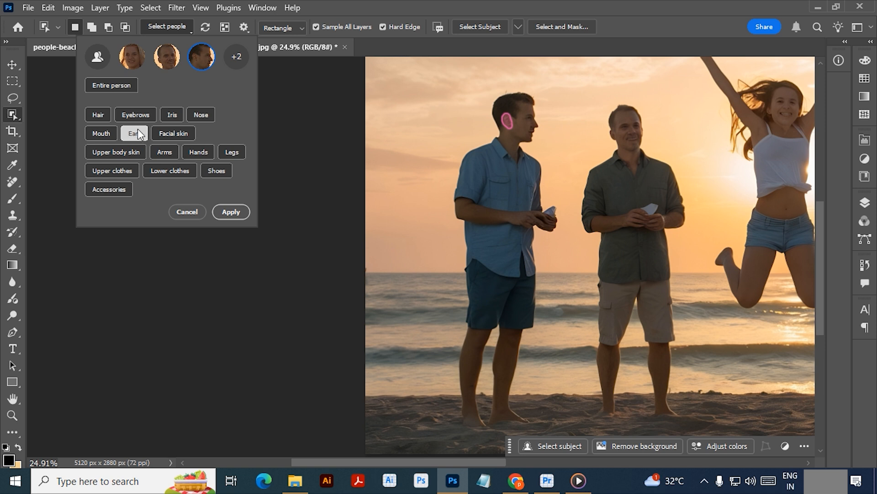
click(133, 132)
- Apply a selection of the blue-shirted man's facial skin, ears, mouth and nose, and deselect it
click(172, 132)
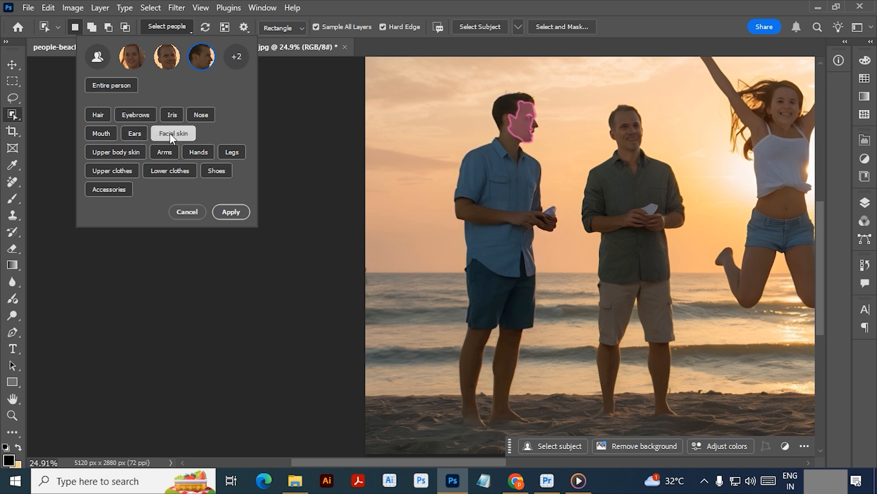
click(136, 133)
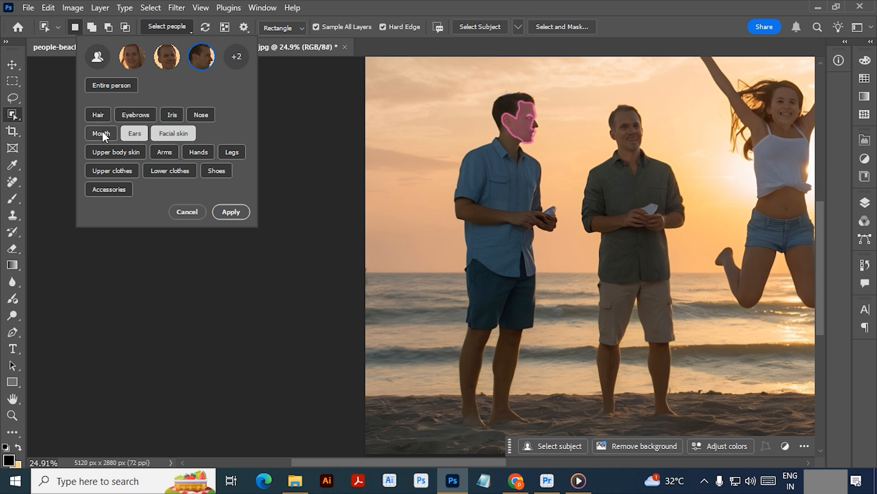
click(100, 132)
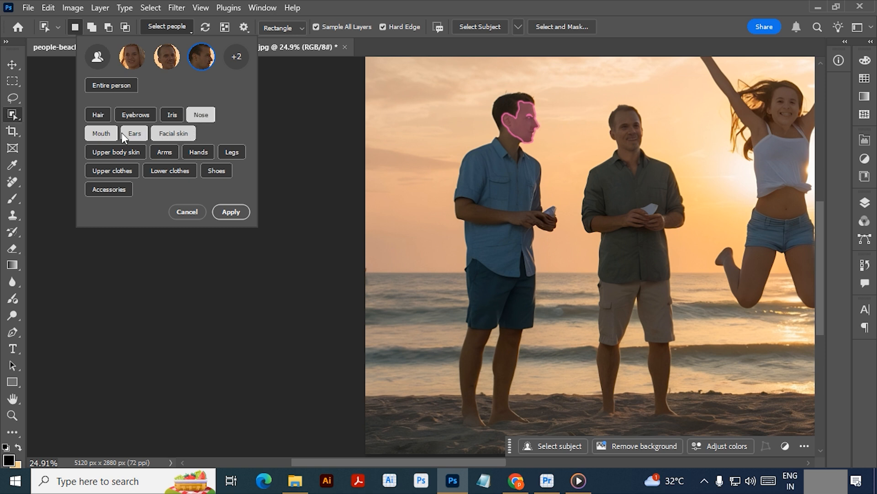
click(231, 212)
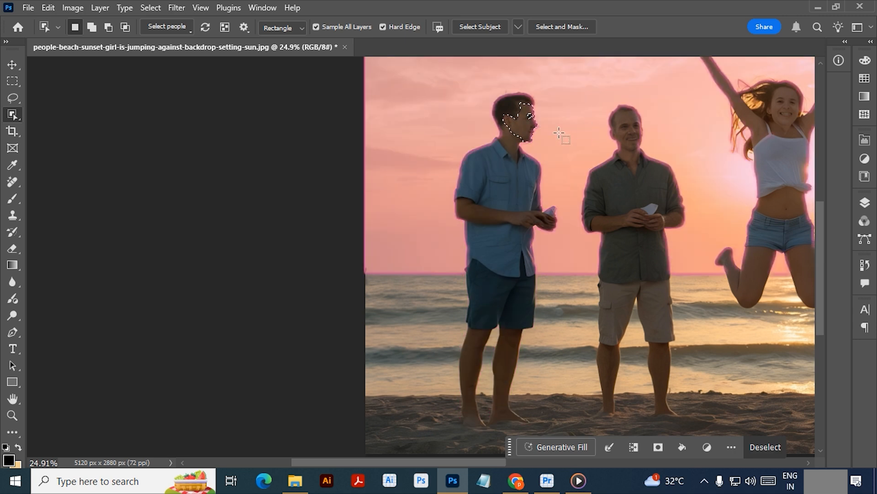
key(ctrl+d)
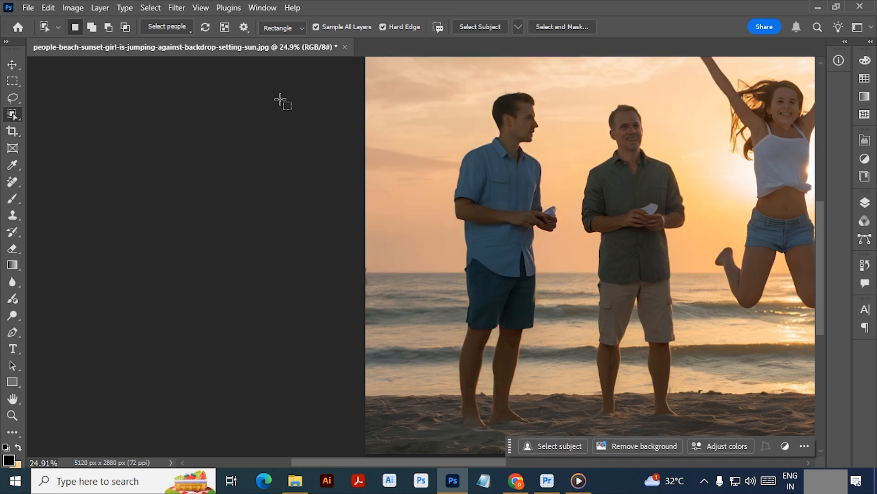
- Preview the overlay of all objects detected in the beach photo
click(223, 27)
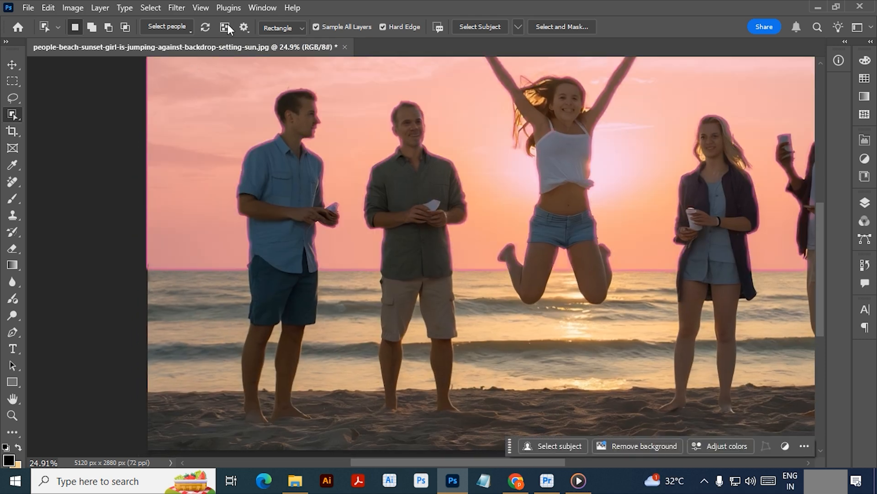
click(223, 27)
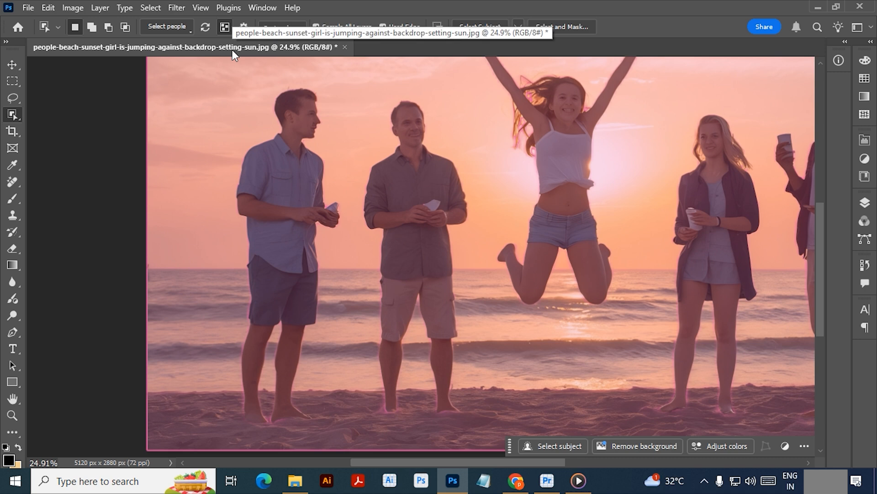
key(ctrl+minus)
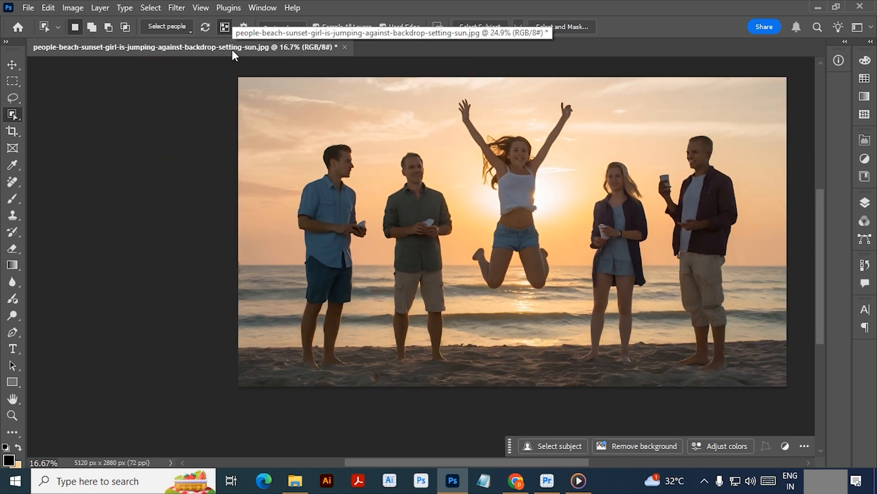
- Turn Object Finder off and on in the tool options, and switch its mode to Manual Refresh and back to Auto Refresh
click(244, 27)
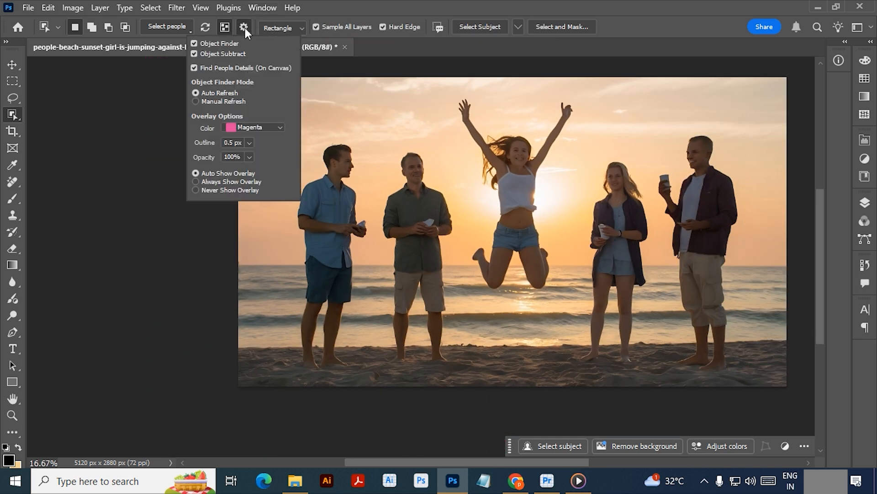
click(193, 43)
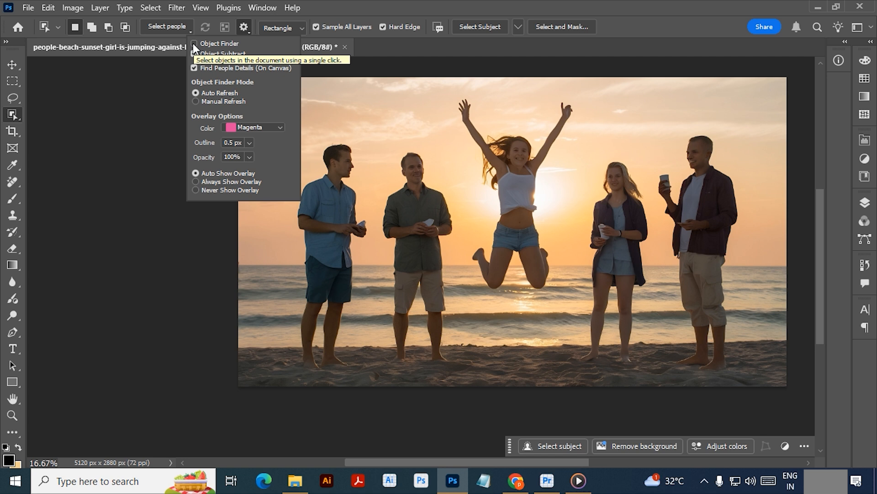
click(193, 44)
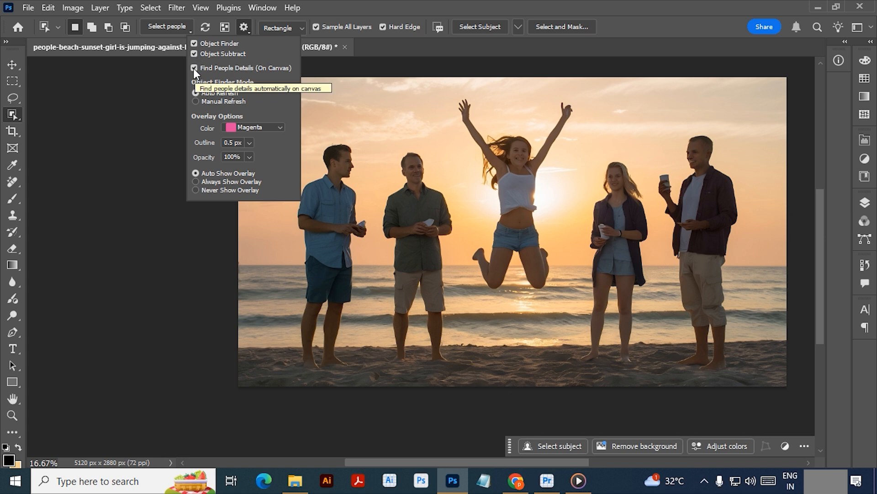
click(196, 102)
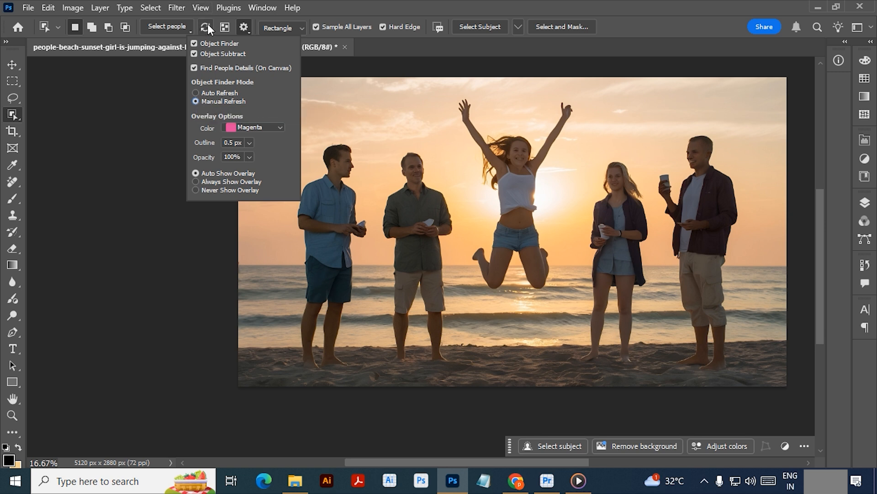
click(196, 92)
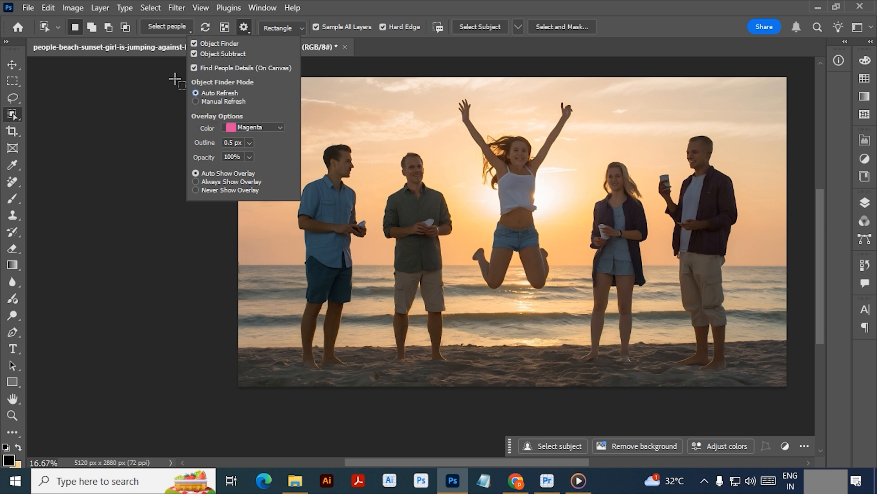
- Try Yellow as the object overlay color and change it to Seafoam
click(254, 129)
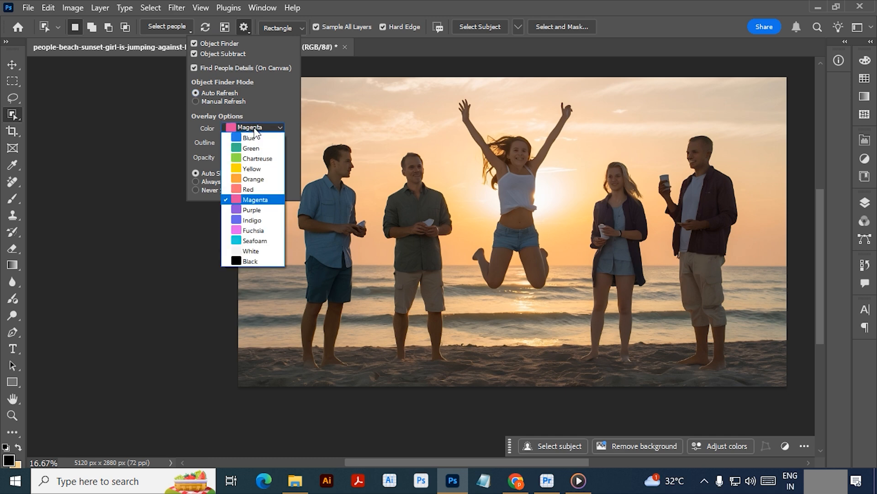
click(238, 169)
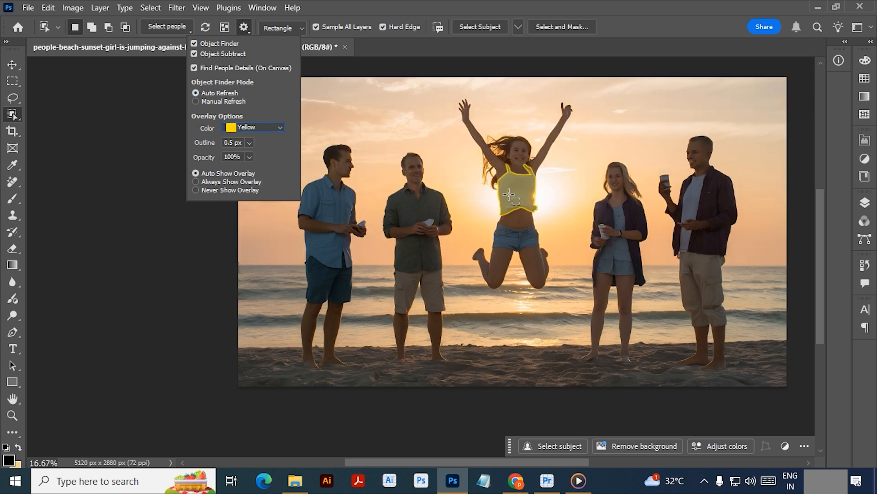
click(277, 127)
click(251, 230)
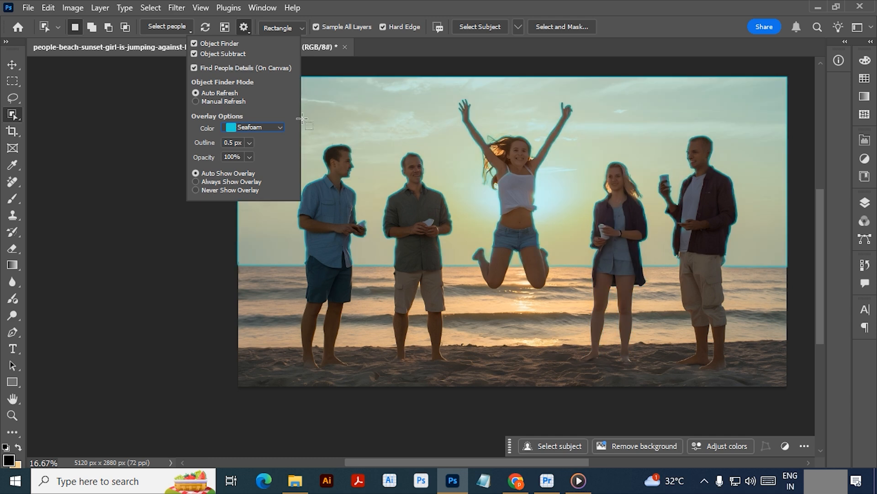
- Set the object overlay color to Magenta and adjust its outline to 1.1 px
click(248, 126)
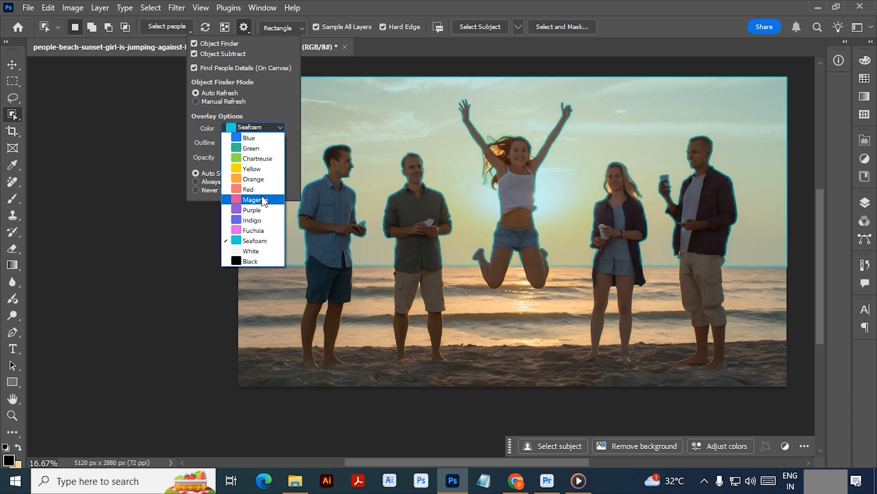
click(264, 198)
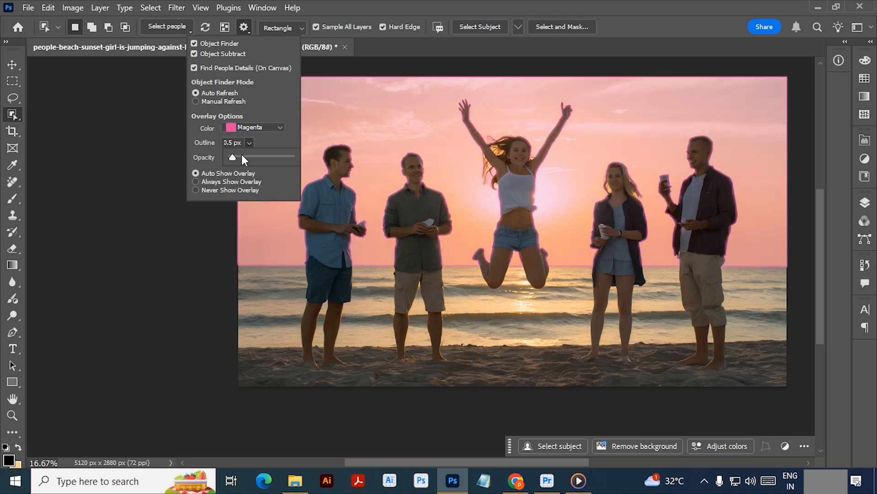
drag(251, 157, 239, 160)
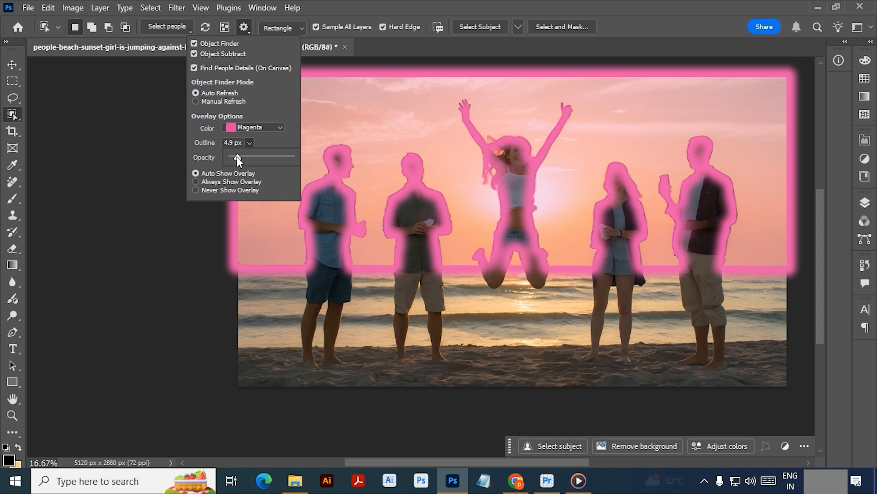
drag(236, 157, 232, 156)
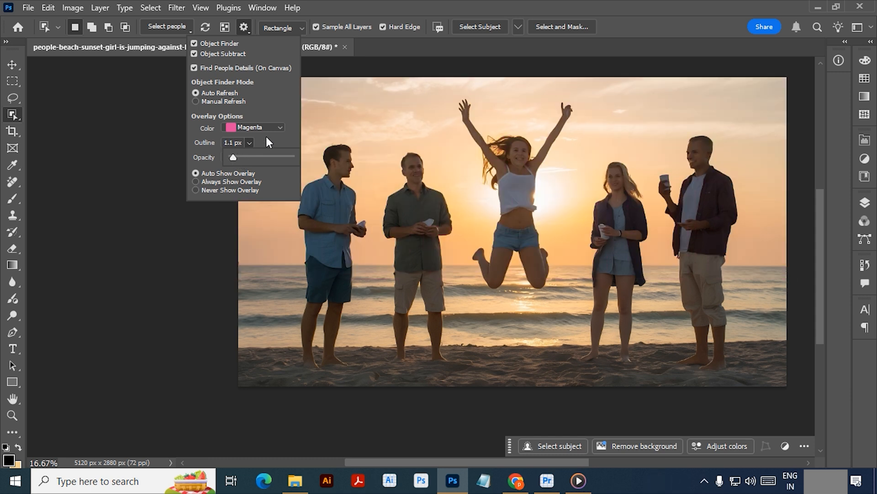
click(250, 141)
- Try an object overlay opacity of 61% and return it to 100%
click(250, 157)
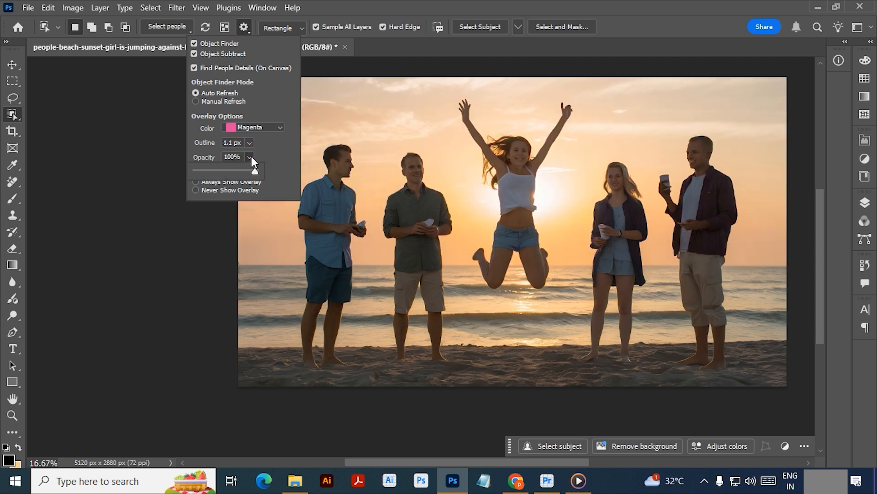
drag(254, 172, 232, 171)
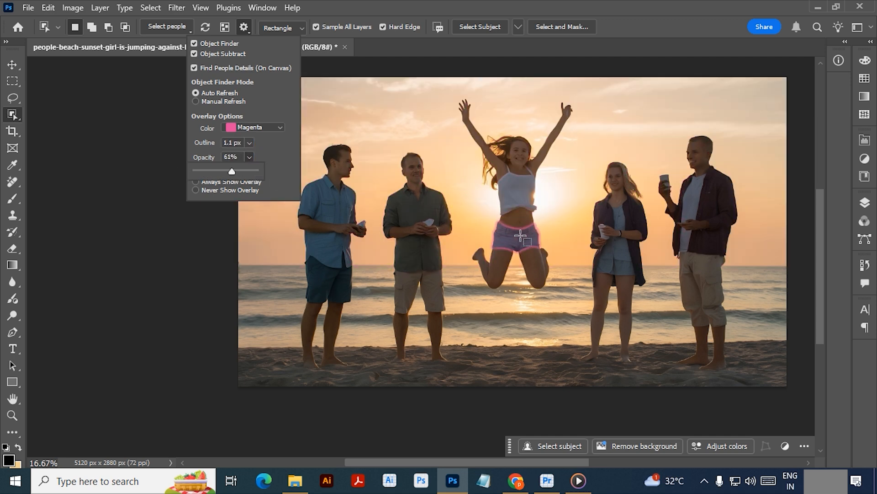
click(262, 170)
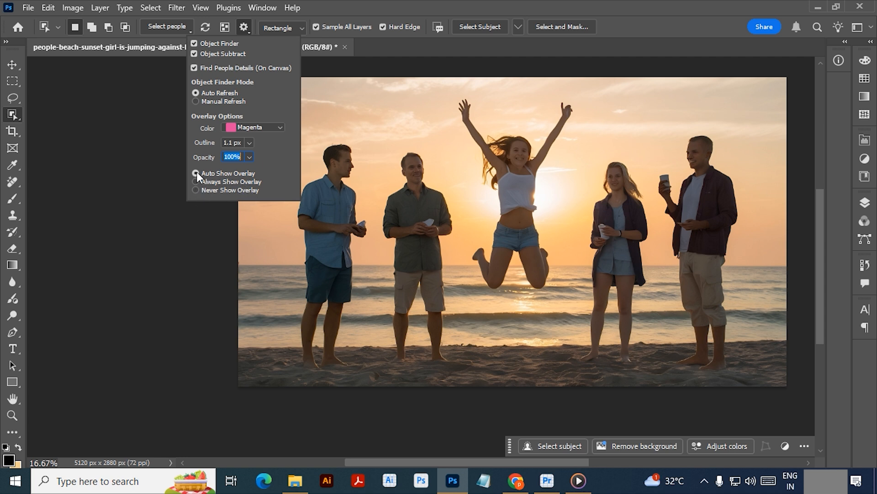
- Try the Never Show Overlay and Always Show Overlay options, return to Auto Show Overlay and close the overlay settings
click(195, 189)
click(195, 182)
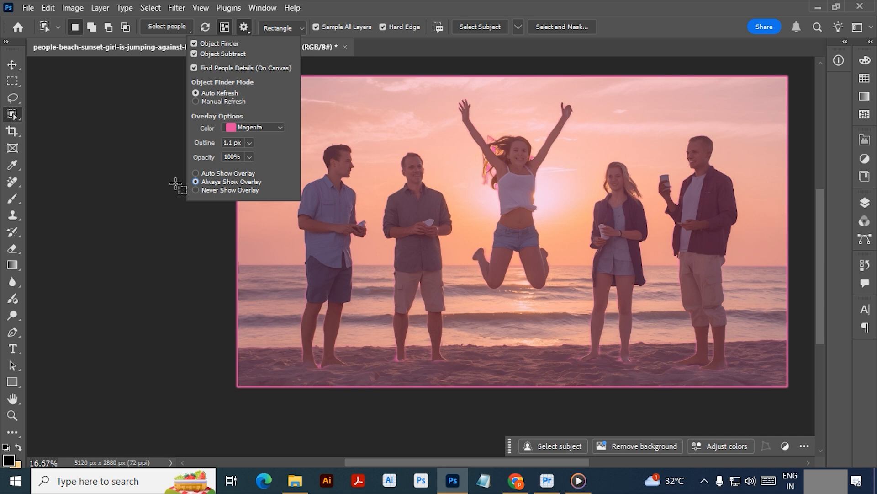
click(196, 172)
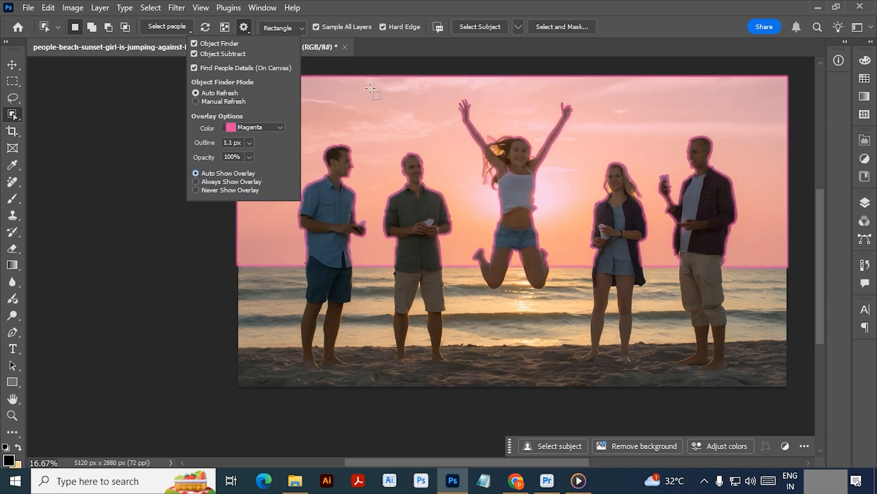
click(236, 29)
- Select the jumping woman by drawing a box around her in Rectangle mode
click(284, 26)
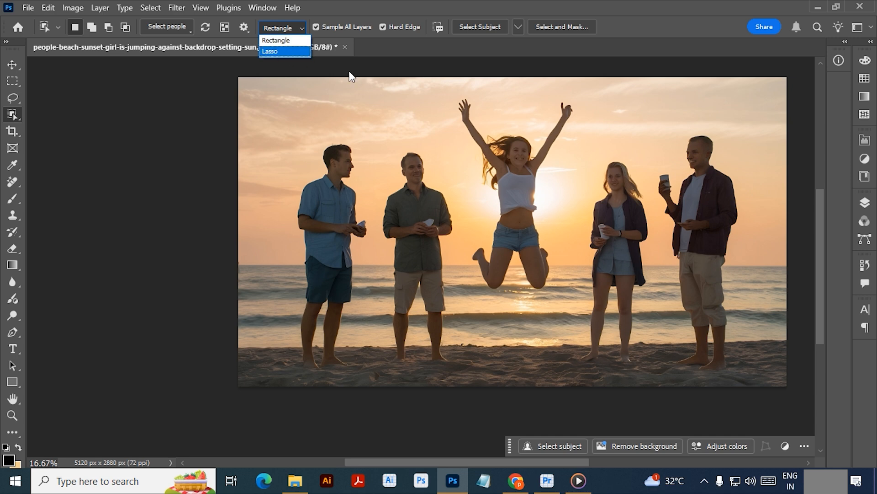
click(276, 40)
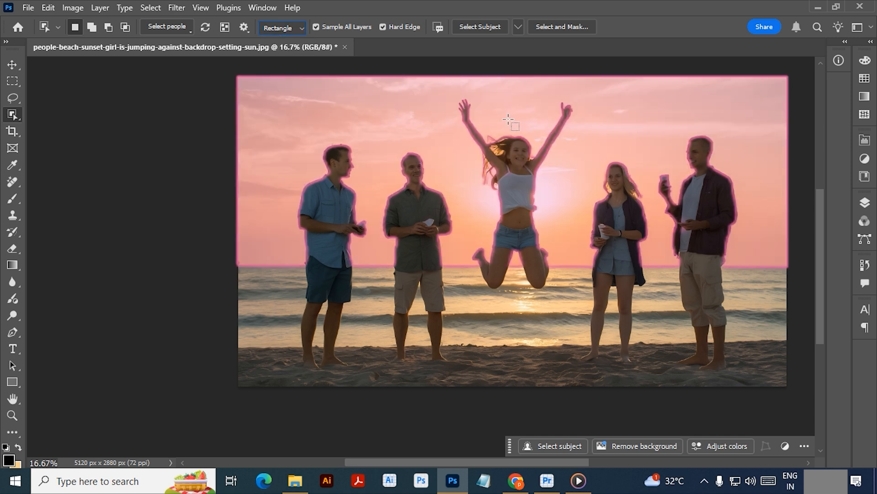
drag(449, 91, 578, 297)
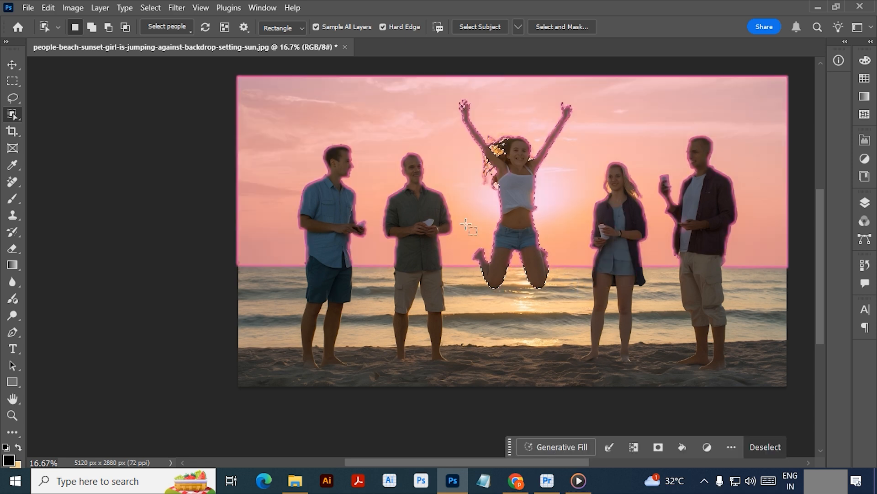
- Switch the selection mode to Lasso, select the green-shirted man by outlining him freehand, and deselect him
click(288, 27)
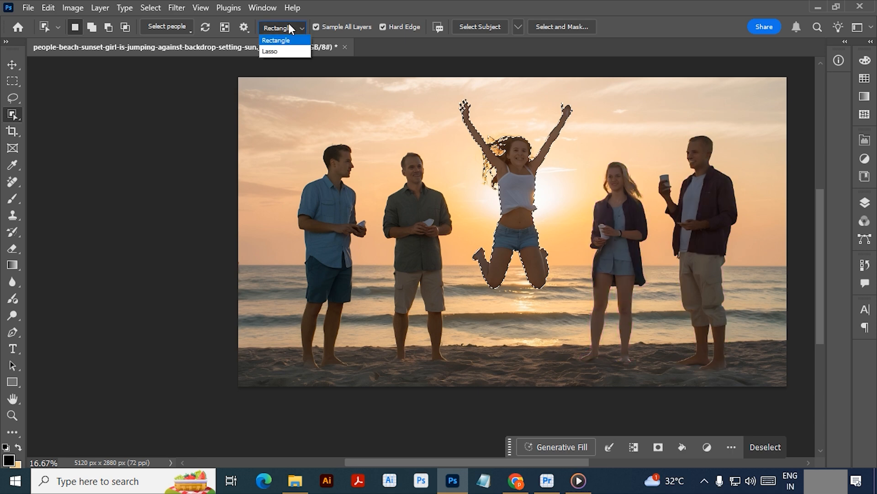
click(297, 51)
mouse_move(441, 148)
mouse_down()
mouse_move(464, 361)
mouse_move(407, 373)
mouse_move(383, 287)
mouse_move(374, 190)
mouse_move(431, 143)
mouse_move(443, 150)
mouse_up()
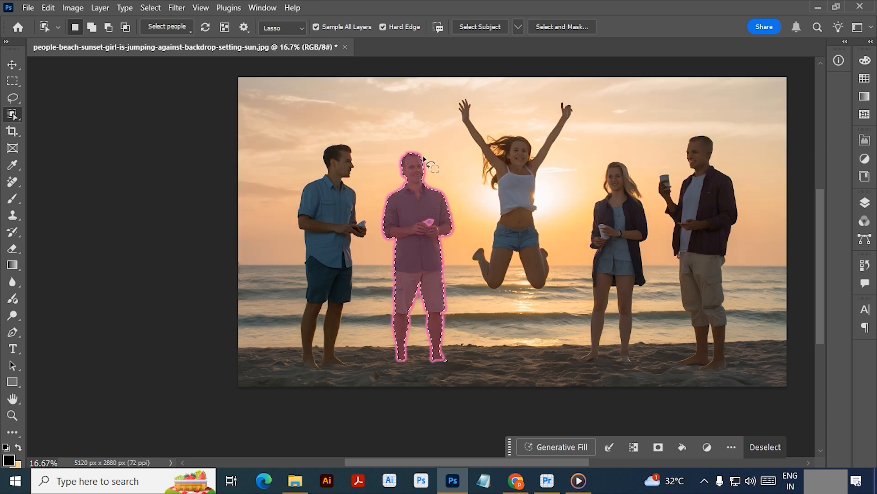
key(ctrl+d)
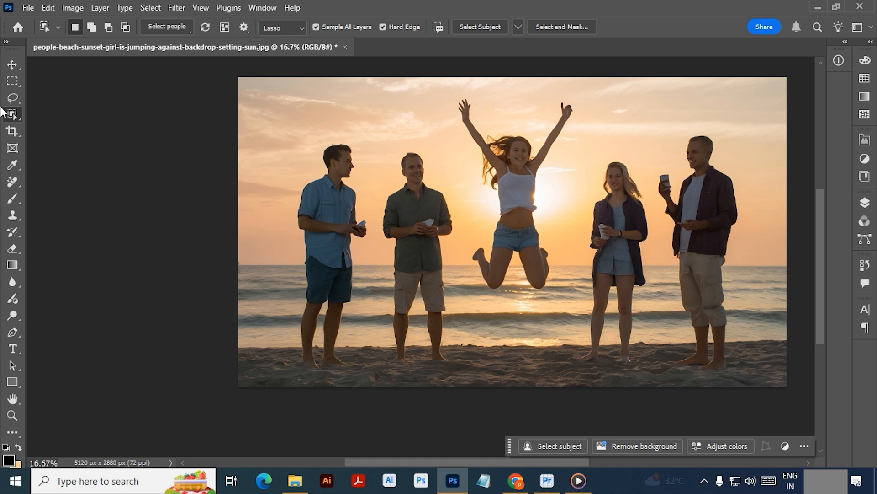
- Select the entire green-shirted man with Select People and remove him using Delete and Fill Selection
click(175, 27)
click(164, 57)
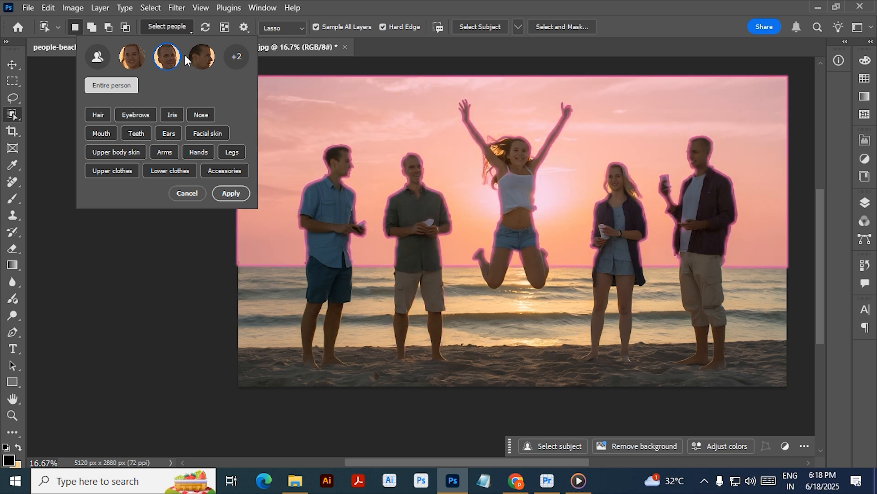
click(165, 56)
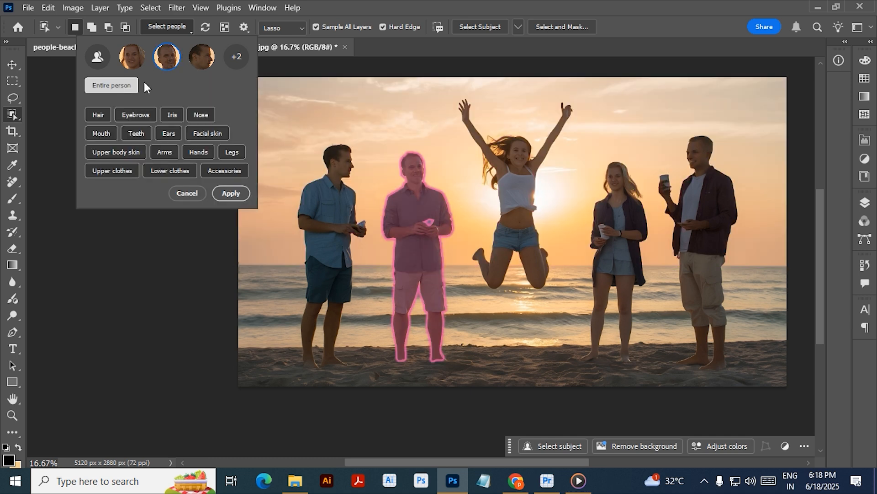
click(230, 193)
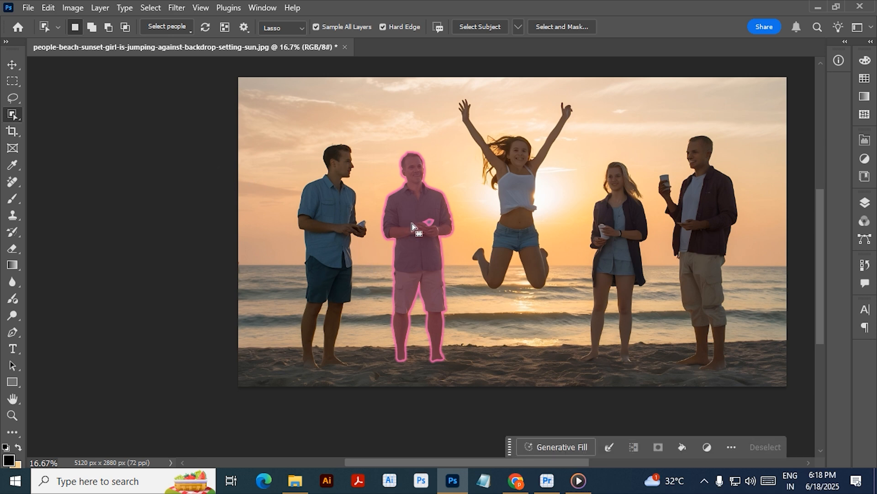
right_click(414, 211)
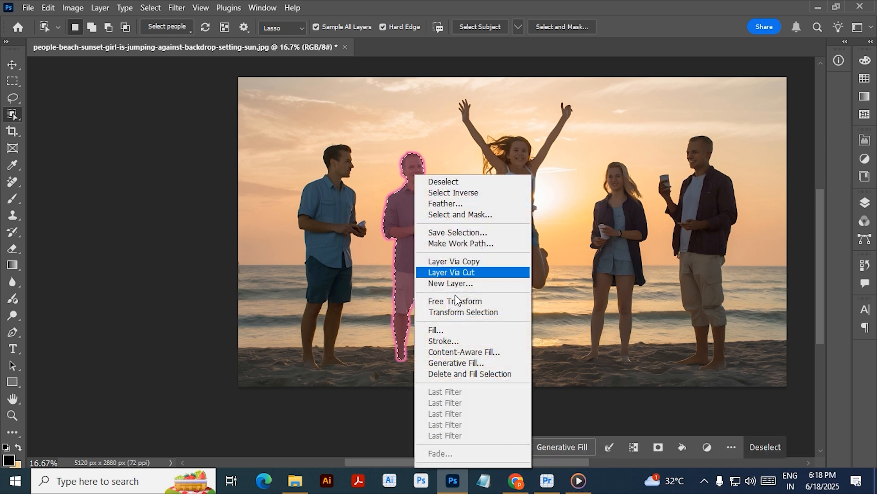
click(475, 375)
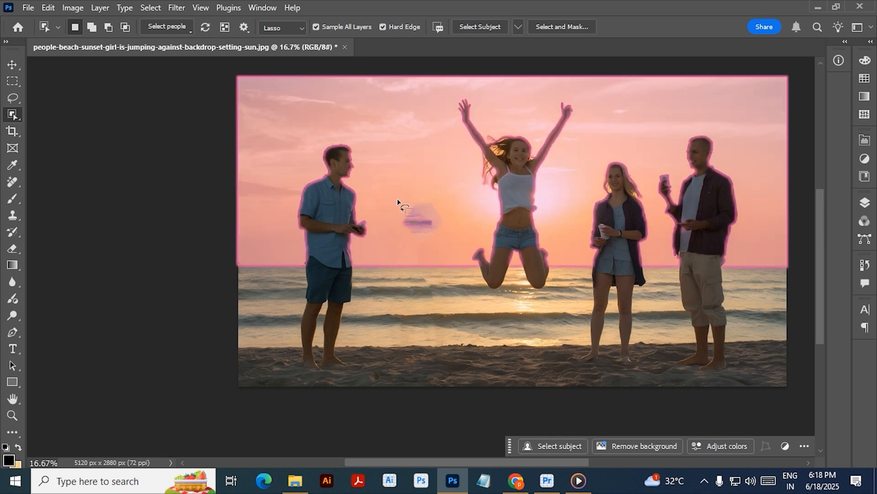
- Outline the leftover smudge in the sky beside the blue-shirted man and remove it with Delete and Fill Selection
mouse_move(410, 196)
mouse_down()
mouse_move(451, 226)
mouse_move(413, 252)
mouse_move(416, 188)
mouse_move(429, 185)
mouse_up()
right_click(412, 214)
click(470, 374)
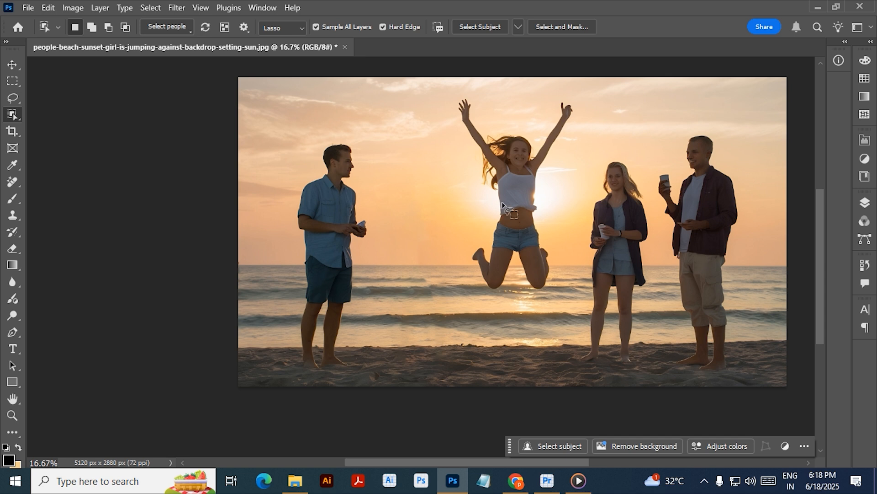